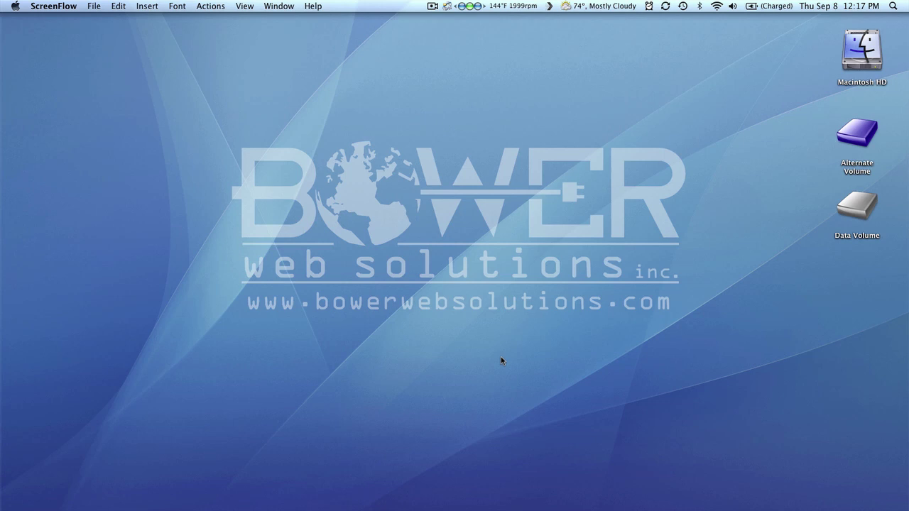
Step: Bring Photoshop and the girl-original.psd portrait to the front from the Dock
mouse_move(710, 505)
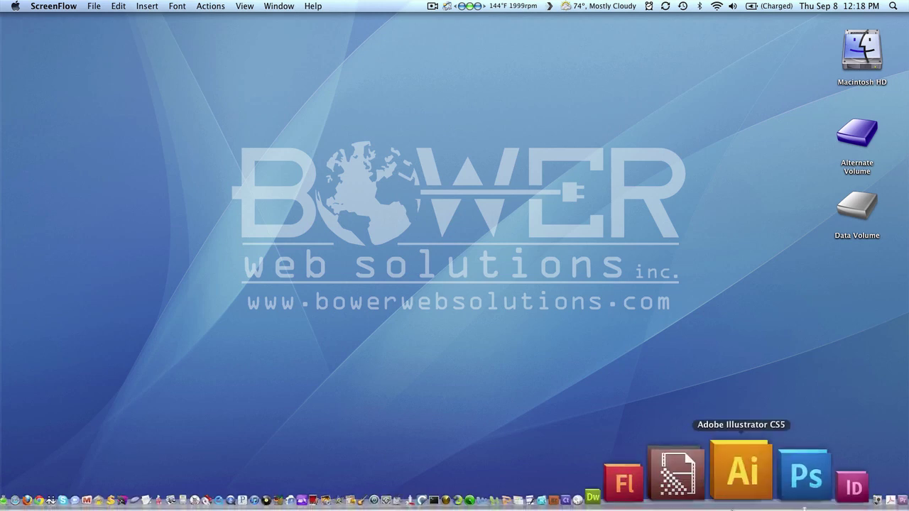
click(747, 497)
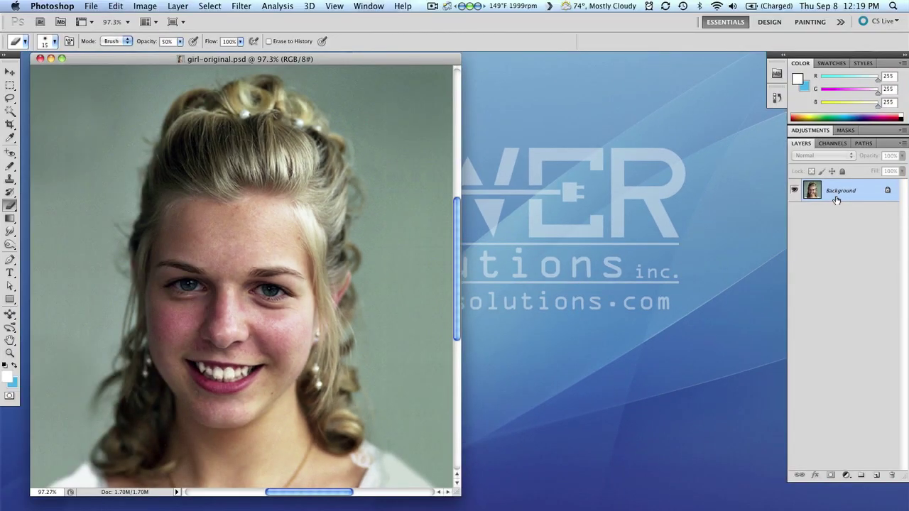
Step: Duplicate the Background layer and rename the copy 'Blurred Image'
drag(836, 197, 879, 476)
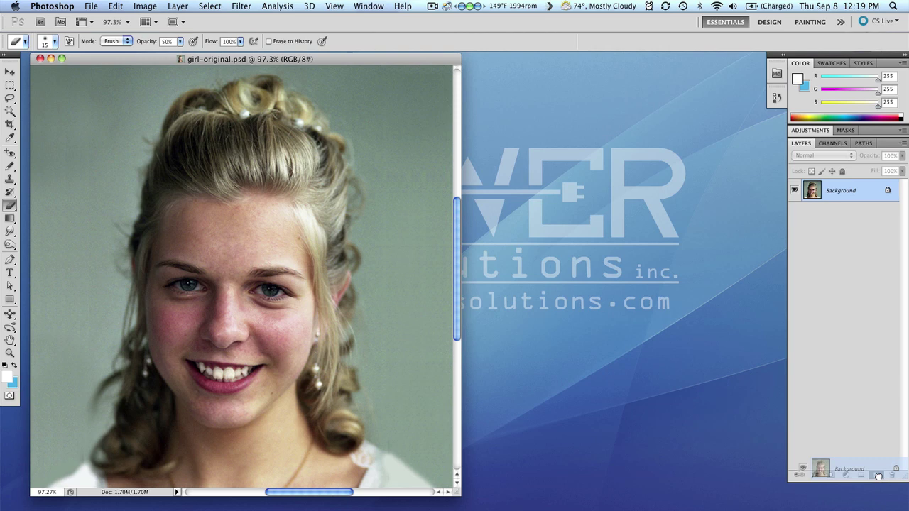
drag(878, 476, 878, 476)
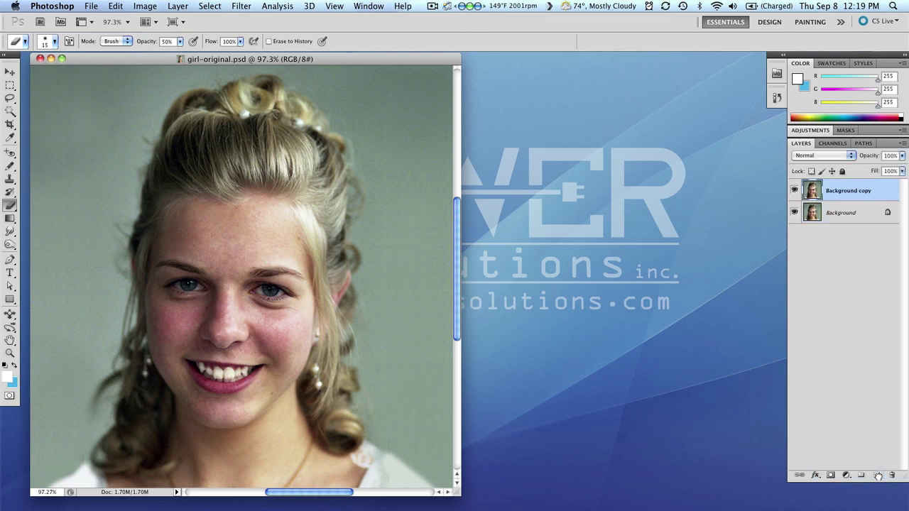
double_click(839, 191)
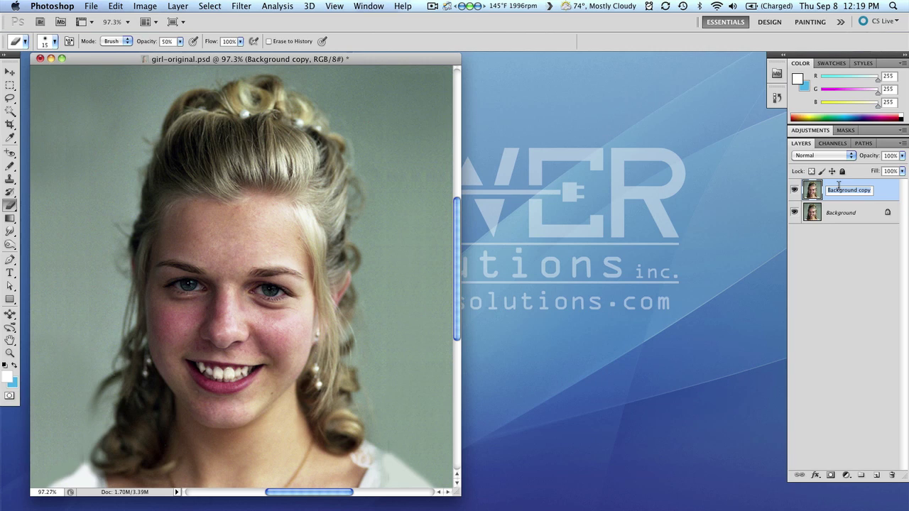
text(Blurred Image)
key(Return)
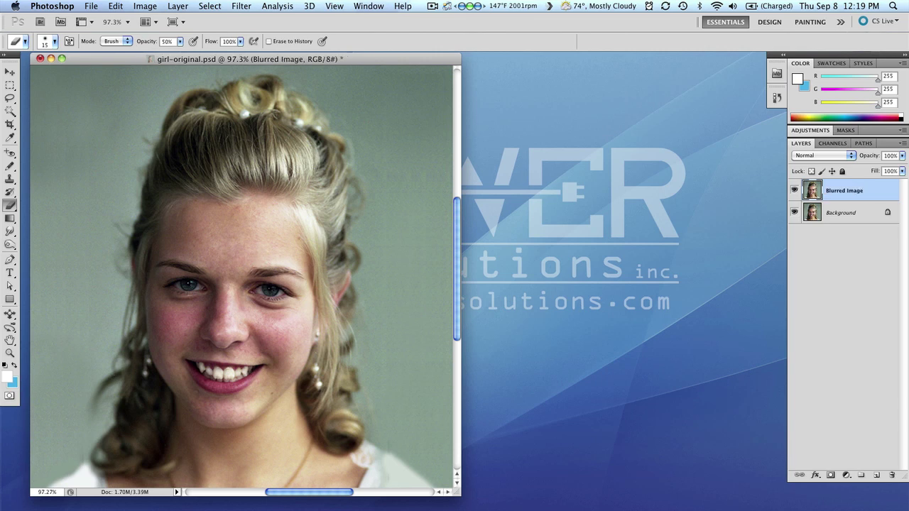
Step: Apply Gaussian Blur to the Blurred Image layer, settling on a radius of about 4.1 pixels
click(242, 5)
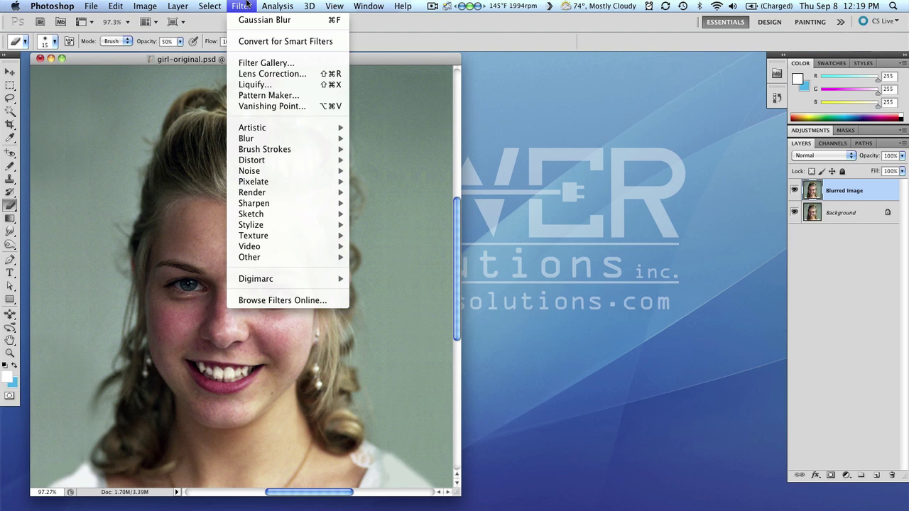
mouse_move(245, 140)
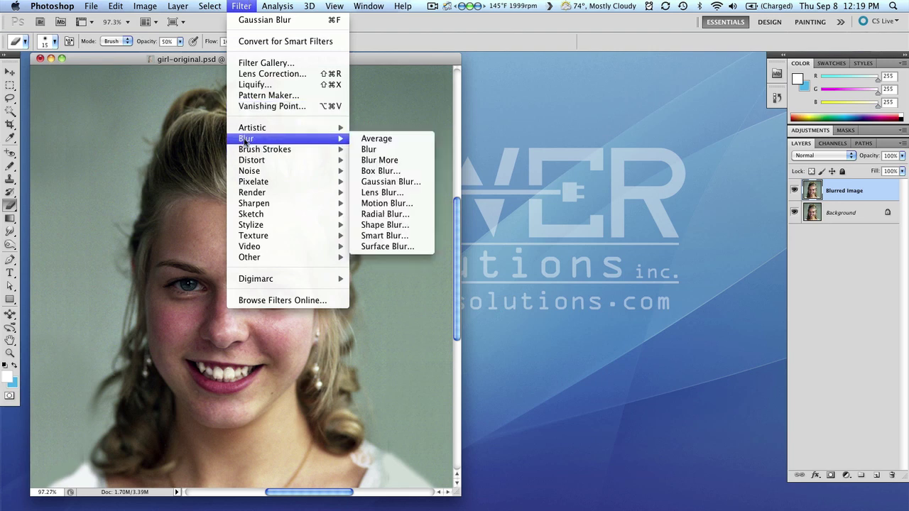
click(387, 182)
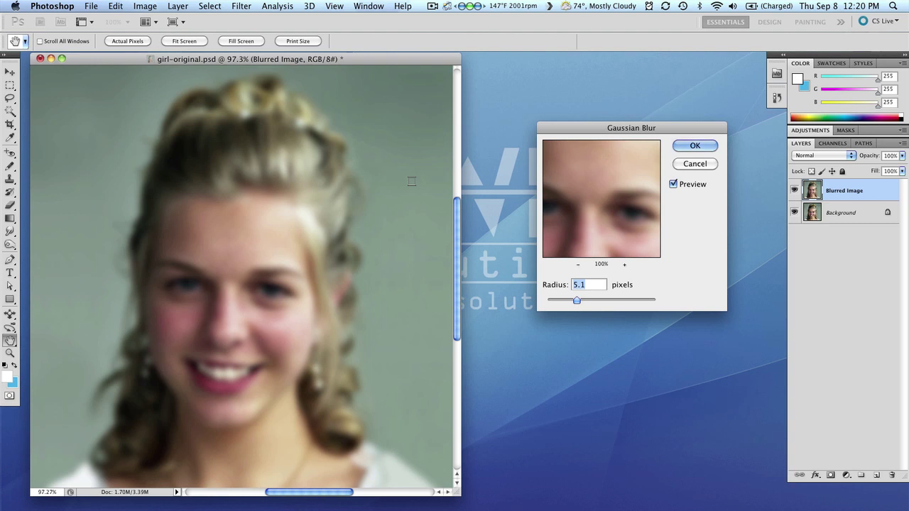
mouse_move(576, 301)
mouse_down()
mouse_move(558, 303)
mouse_move(602, 303)
mouse_move(550, 303)
mouse_move(566, 304)
mouse_up()
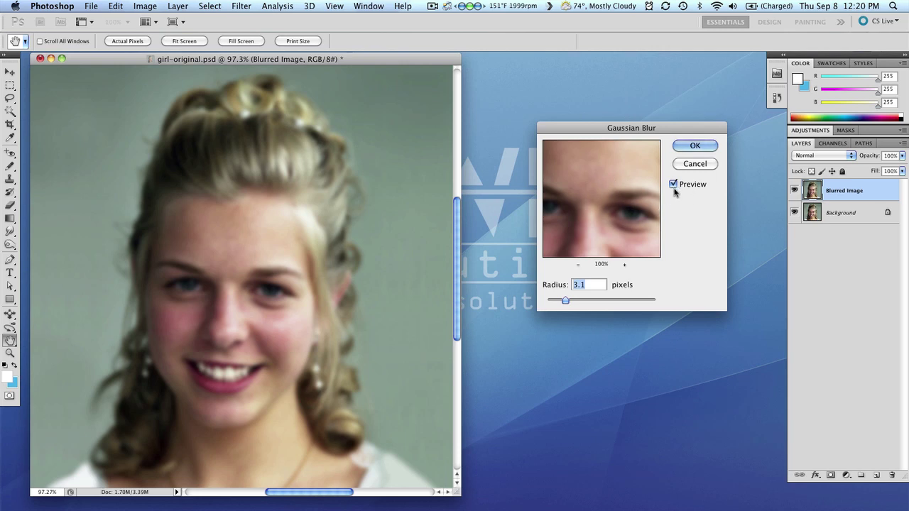
key(alt)
drag(565, 299, 577, 302)
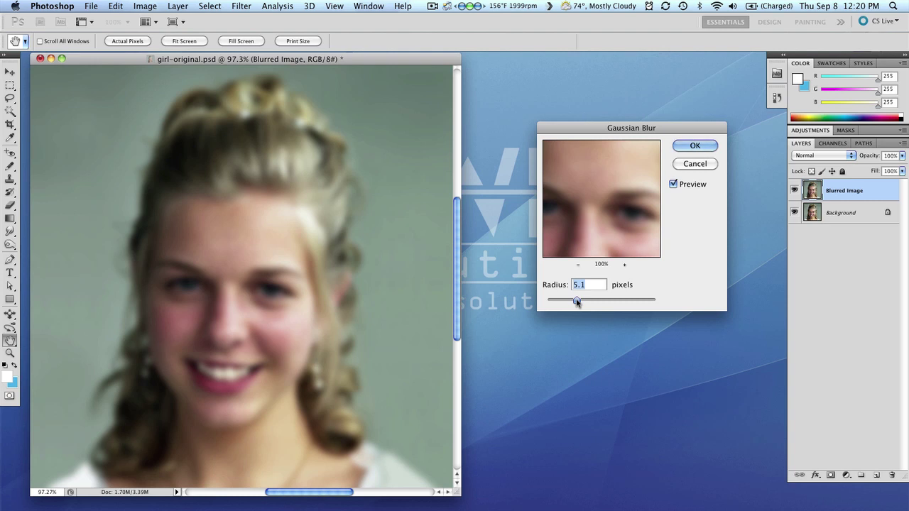
drag(576, 301, 571, 302)
click(695, 147)
key(e)
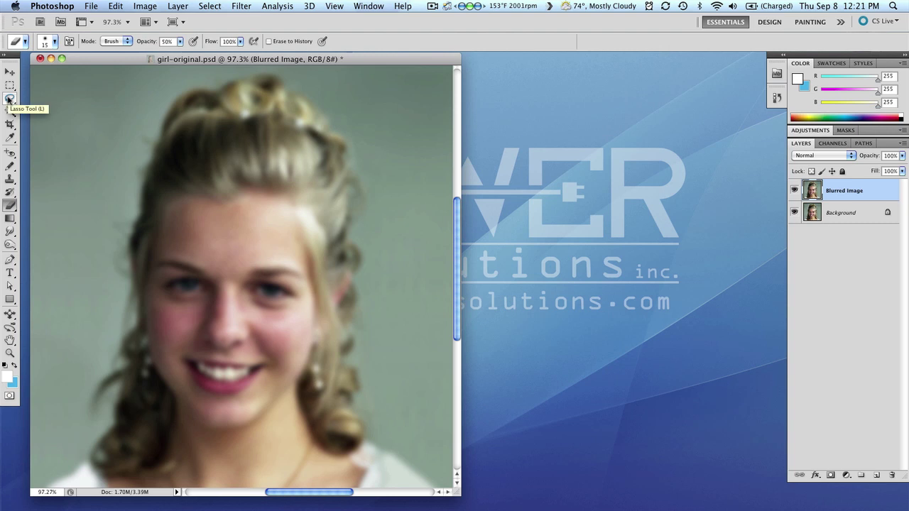
Step: Trace trial Lasso selections around the hair, discarding each one
click(9, 100)
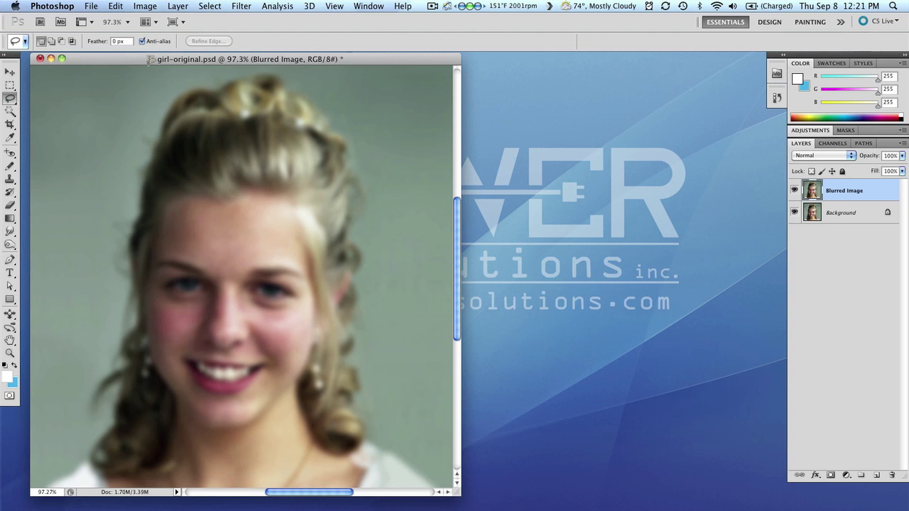
mouse_move(154, 68)
mouse_down()
mouse_move(124, 157)
mouse_move(128, 181)
mouse_move(72, 438)
mouse_move(50, 468)
mouse_move(18, 485)
mouse_move(31, 71)
mouse_move(50, 41)
mouse_move(152, 76)
mouse_up()
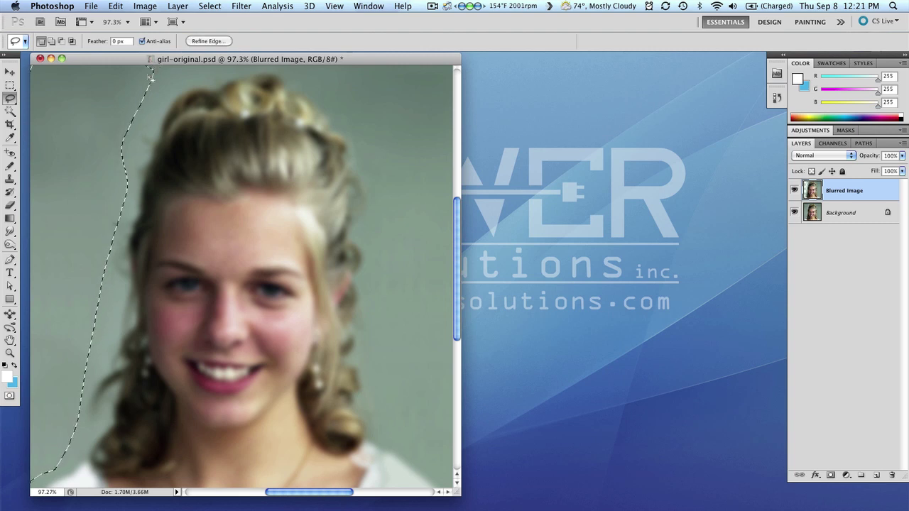
click(356, 88)
mouse_move(312, 71)
mouse_down()
mouse_move(349, 107)
mouse_move(377, 177)
mouse_move(368, 261)
mouse_move(376, 411)
mouse_move(435, 457)
mouse_move(494, 460)
mouse_move(553, 353)
mouse_move(526, 119)
mouse_move(505, 68)
mouse_move(471, 45)
mouse_move(343, 53)
mouse_move(316, 64)
mouse_move(314, 82)
mouse_move(240, 67)
mouse_move(134, 77)
mouse_move(181, 37)
mouse_move(279, 40)
mouse_move(346, 85)
mouse_up()
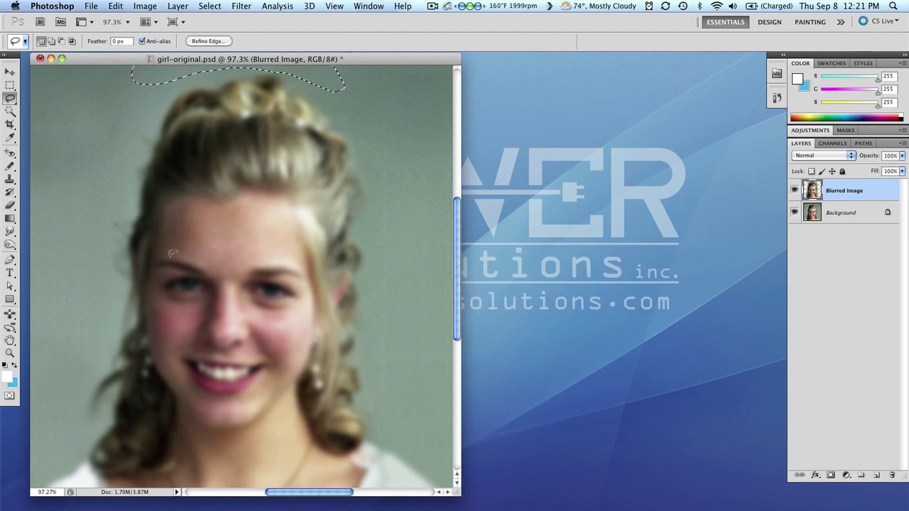
click(84, 211)
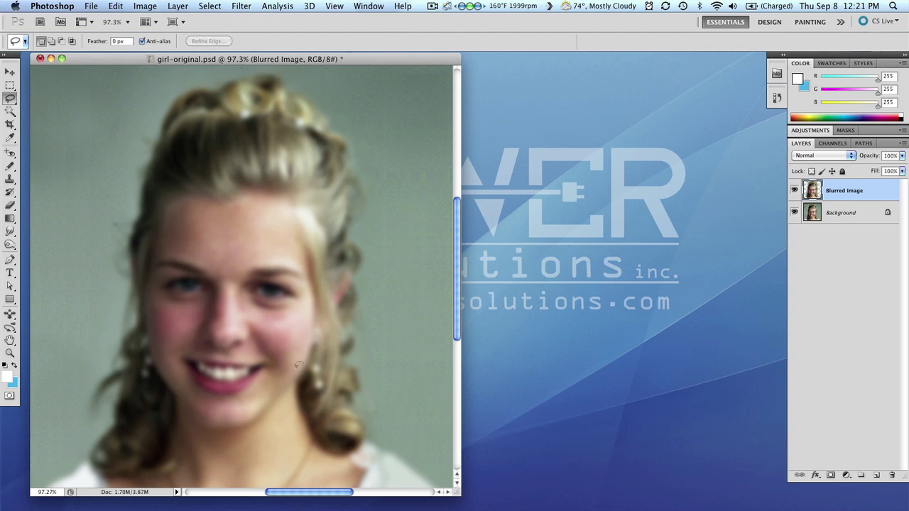
click(795, 214)
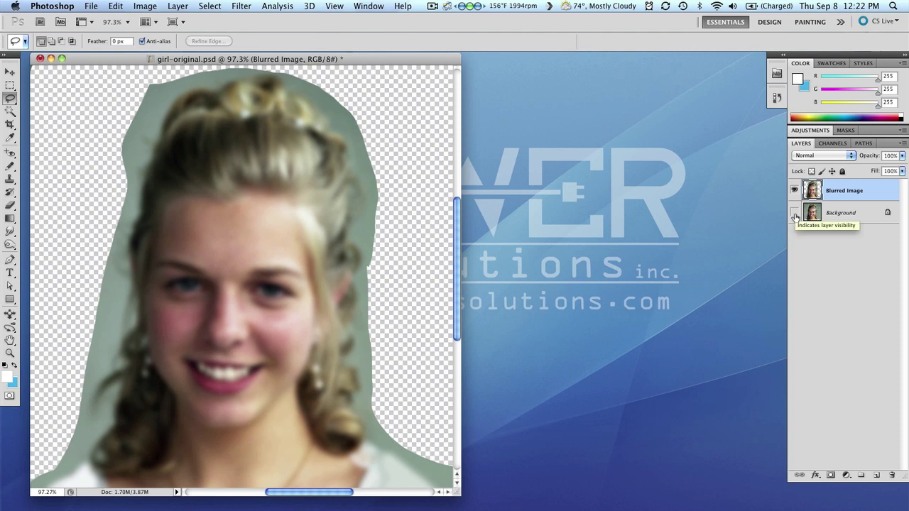
click(794, 215)
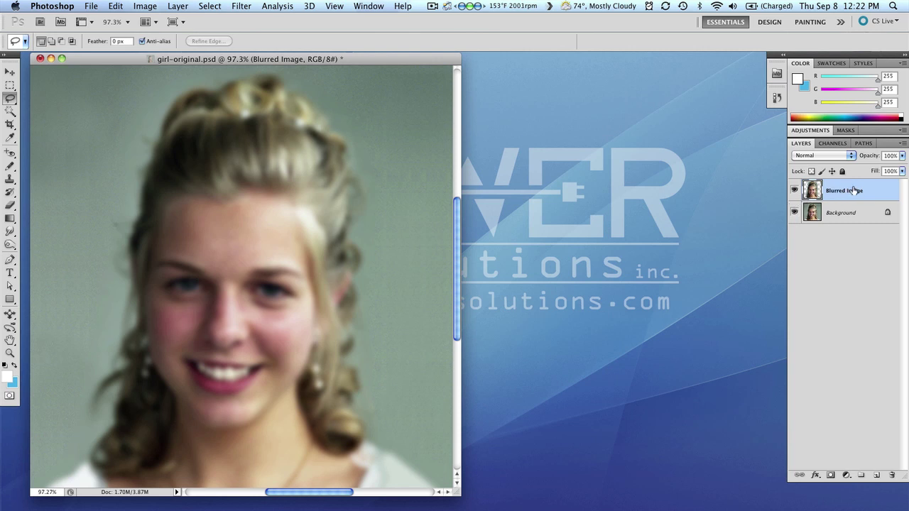
Step: Select the Eraser and resize its brush with the bracket keys, settling near 80 pixels
click(10, 205)
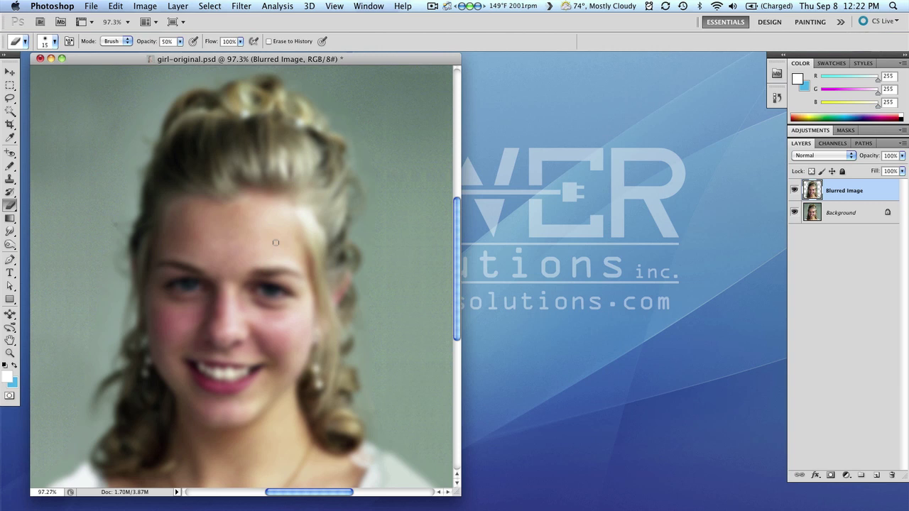
key(bracketright)
key(bracketright)
key(bracketright)
key(bracketright)
key(bracketright)
key(bracketright)
key(bracketright)
key(bracketright)
key(bracketright)
key(bracketright)
key(bracketright)
key(bracketright)
key(bracketright)
key(bracketright)
key(bracketright)
key(bracketleft)
key(bracketleft)
key(bracketleft)
key(bracketleft)
key(bracketleft)
key(bracketleft)
key(bracketleft)
key(bracketleft)
key(bracketright)
key(bracketright)
key(bracketleft)
key(bracketright)
key(bracketright)
key(bracketleft)
key(bracketleft)
key(bracketright)
key(bracketright)
key(bracketleft)
key(bracketleft)
key(bracketright)
key(bracketright)
key(bracketleft)
key(bracketleft)
key(bracketleft)
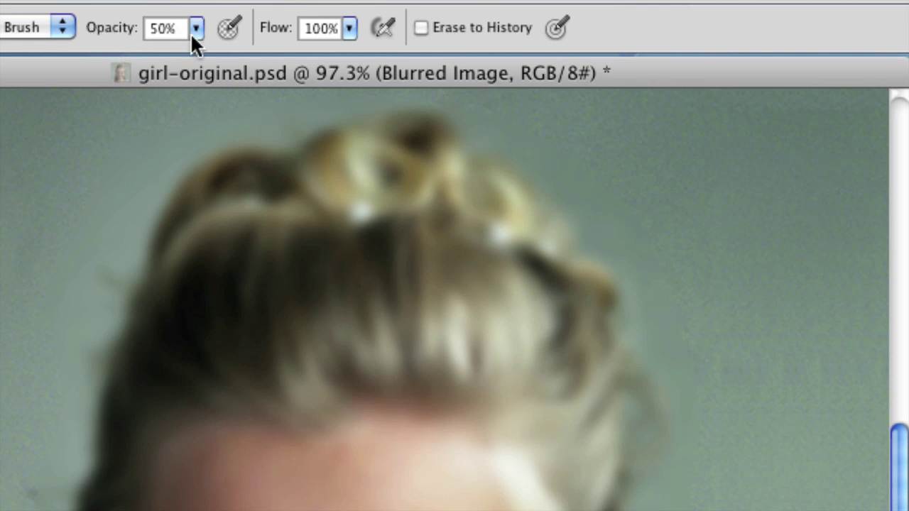
Step: Set the eraser opacity to 53% using the slider and number keys
click(196, 28)
mouse_move(197, 57)
mouse_down()
mouse_move(189, 56)
mouse_move(203, 58)
mouse_up()
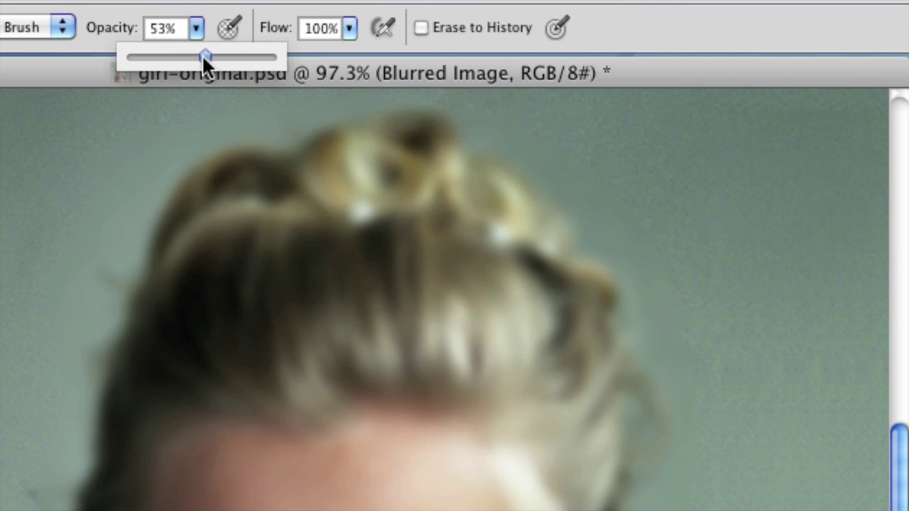
click(296, 77)
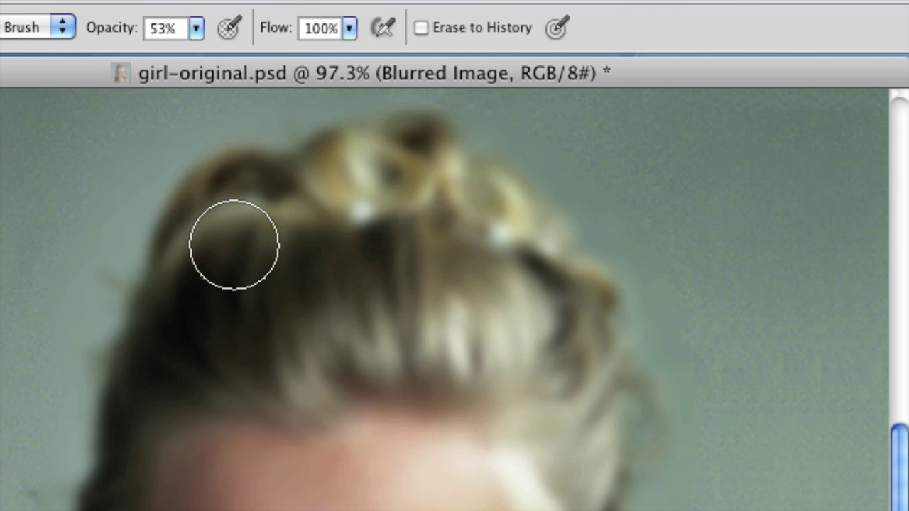
key(3)
key(7)
key(5)
key(3)
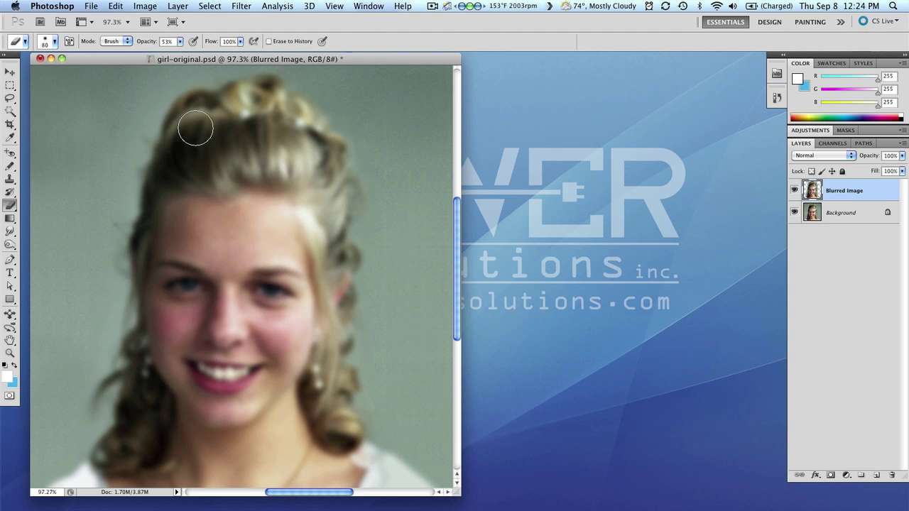
Step: Erase the blur along the top-left hair edge, lower-left curls and hair above the forehead
mouse_move(195, 128)
mouse_down()
mouse_move(188, 99)
mouse_move(244, 75)
mouse_move(155, 108)
mouse_move(249, 80)
mouse_move(364, 155)
mouse_move(331, 117)
mouse_move(363, 213)
mouse_move(287, 147)
mouse_move(228, 145)
mouse_move(323, 126)
mouse_move(229, 107)
mouse_move(315, 109)
mouse_move(285, 146)
mouse_move(175, 168)
mouse_move(199, 165)
mouse_move(207, 174)
mouse_move(183, 170)
mouse_move(140, 188)
mouse_move(173, 109)
mouse_move(301, 108)
mouse_move(260, 80)
mouse_move(339, 113)
mouse_move(260, 160)
mouse_move(299, 173)
mouse_move(275, 177)
mouse_move(253, 162)
mouse_move(324, 163)
mouse_move(359, 192)
mouse_move(355, 229)
mouse_move(344, 205)
mouse_move(353, 217)
mouse_move(351, 302)
mouse_move(335, 191)
mouse_move(358, 298)
mouse_move(344, 316)
mouse_move(325, 402)
mouse_move(338, 433)
mouse_move(353, 425)
mouse_move(395, 436)
mouse_move(434, 475)
mouse_move(377, 430)
mouse_move(376, 470)
mouse_move(377, 452)
mouse_move(423, 481)
mouse_move(404, 467)
mouse_up()
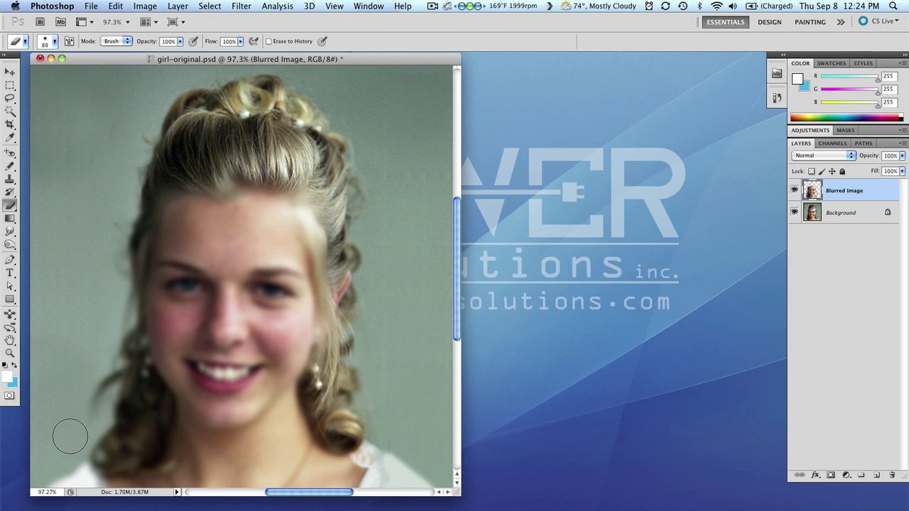
mouse_move(40, 480)
mouse_down()
mouse_move(71, 471)
mouse_move(81, 452)
mouse_move(145, 454)
mouse_move(140, 368)
mouse_move(81, 396)
mouse_move(111, 402)
mouse_move(130, 389)
mouse_move(116, 320)
mouse_move(133, 240)
mouse_move(128, 213)
mouse_move(135, 225)
mouse_move(132, 210)
mouse_move(148, 187)
mouse_move(112, 269)
mouse_move(107, 308)
mouse_move(118, 372)
mouse_move(145, 403)
mouse_move(145, 426)
mouse_move(119, 458)
mouse_move(101, 406)
mouse_up()
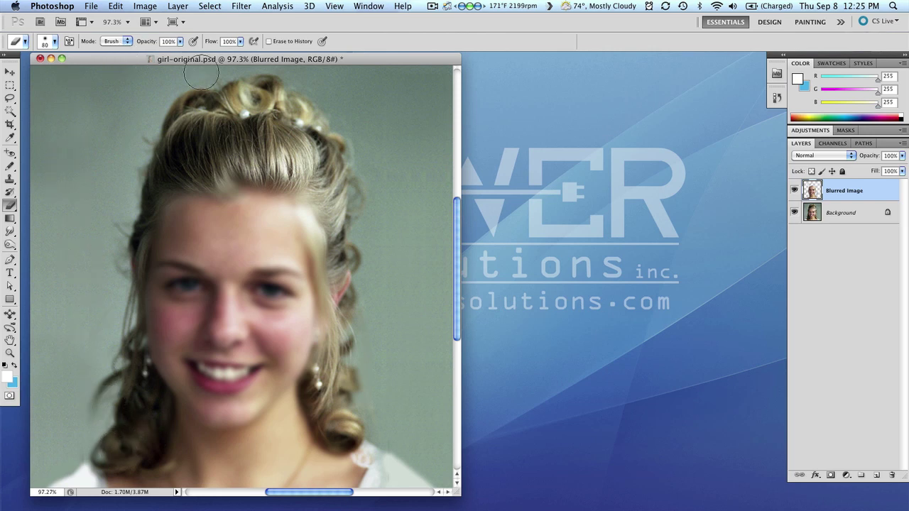
mouse_move(159, 167)
mouse_down()
mouse_move(220, 180)
mouse_move(272, 162)
mouse_move(316, 169)
mouse_up()
Step: Shrink the eraser to 70 pixels and erase the blur along the hair at the temple
key(bracketleft)
mouse_move(345, 255)
mouse_down()
mouse_move(310, 218)
mouse_move(318, 254)
mouse_up()
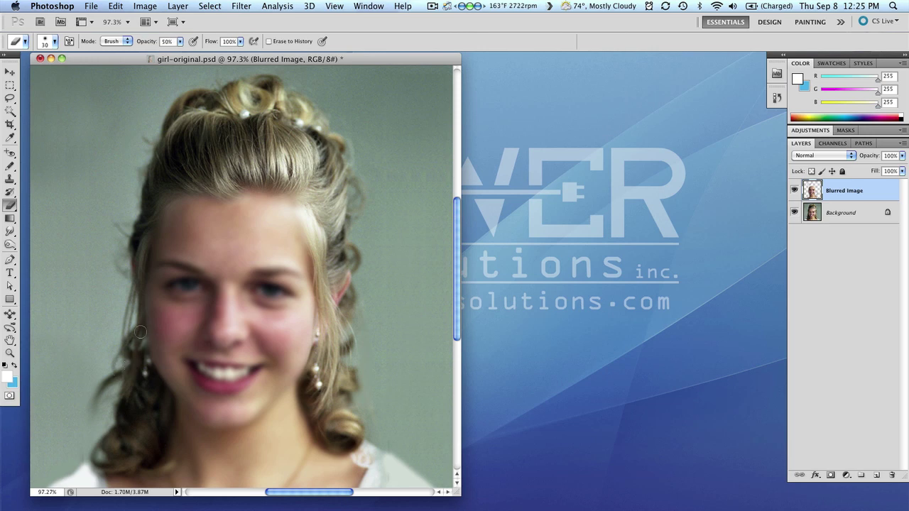
key(bracketleft)
Step: With a 25-pixel brush, erase the blur over the right eye, left eye and teeth
key(bracketright)
drag(262, 289, 286, 292)
drag(193, 291, 168, 287)
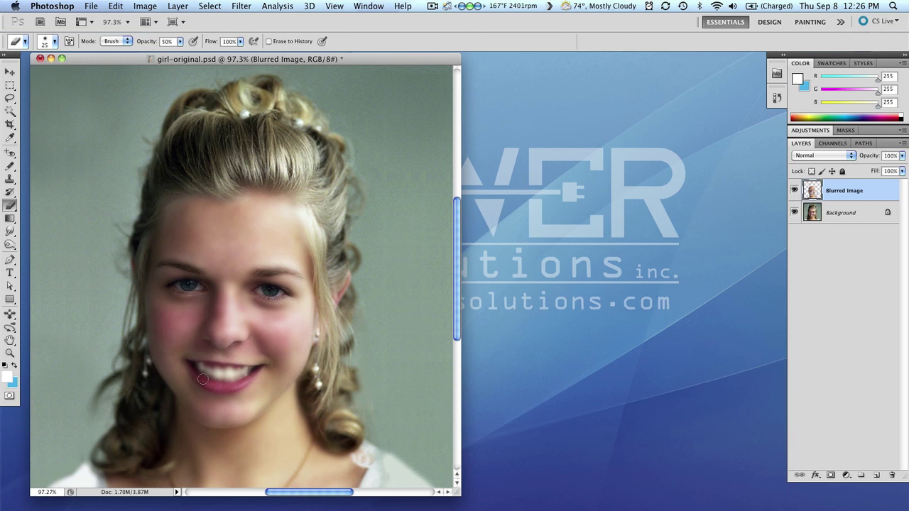
mouse_move(205, 372)
mouse_down()
mouse_move(238, 373)
mouse_move(228, 373)
mouse_up()
Step: Hide the Background layer and erase the stray grey smudges and green streak with a 50-pixel brush
click(794, 212)
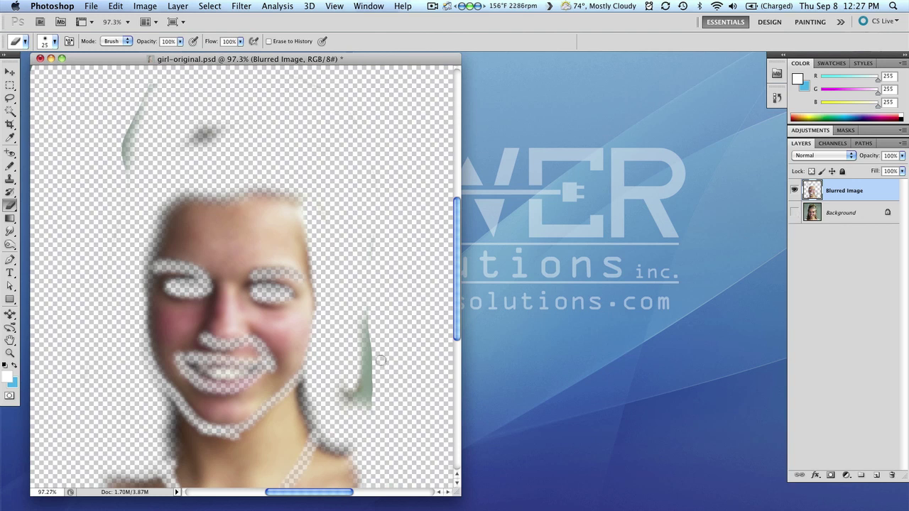
key(bracketright)
key(bracketright)
key(bracketright)
mouse_move(372, 383)
mouse_down()
mouse_move(343, 358)
mouse_move(363, 407)
mouse_move(351, 399)
mouse_move(363, 387)
mouse_move(362, 334)
mouse_up()
mouse_move(220, 126)
mouse_down()
mouse_move(188, 135)
mouse_move(134, 127)
mouse_move(121, 152)
mouse_up()
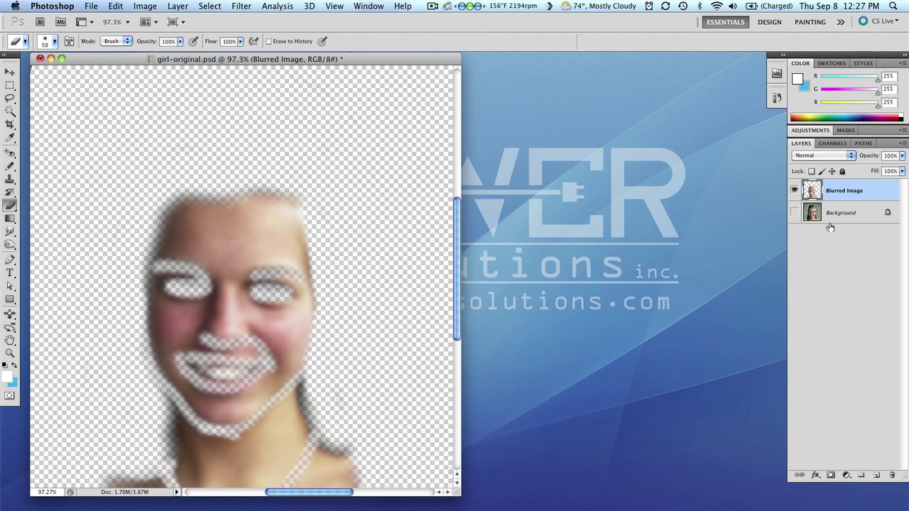
Step: Re-show Background, duplicate the image as 'girl-original copy' and float it in its own window
click(794, 213)
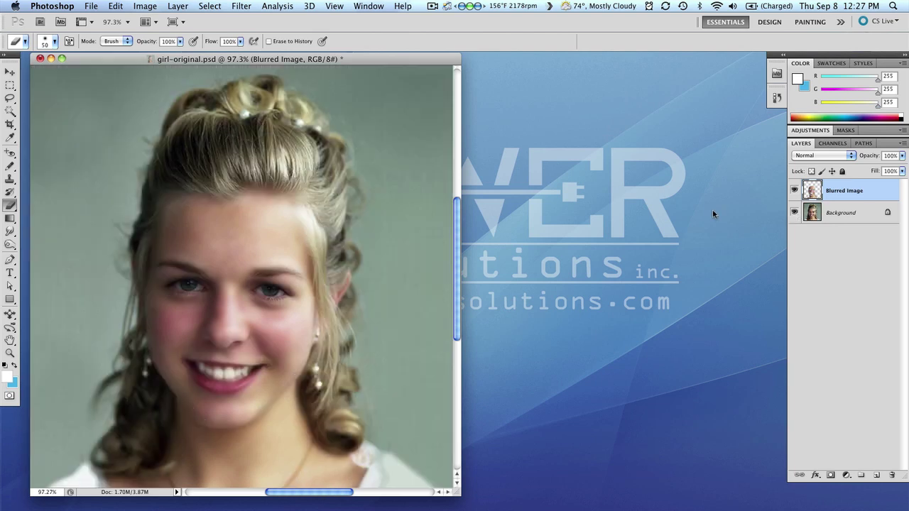
click(144, 6)
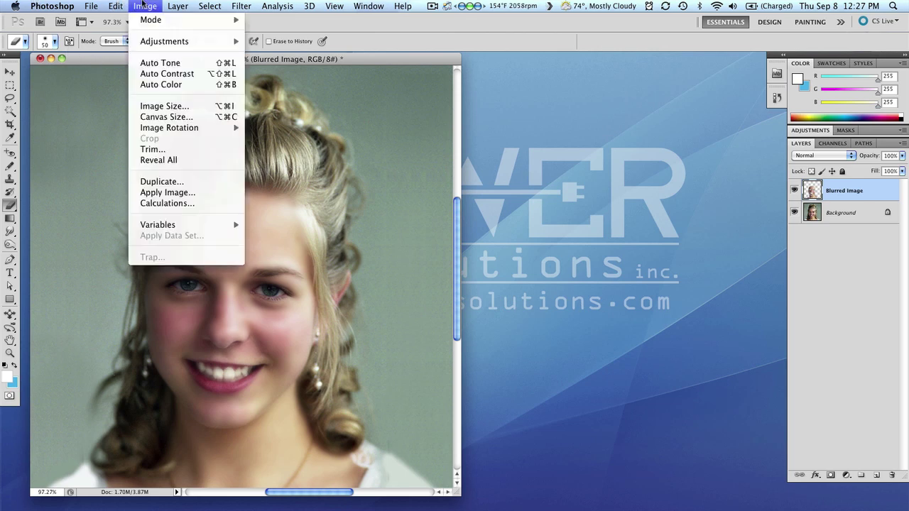
click(159, 179)
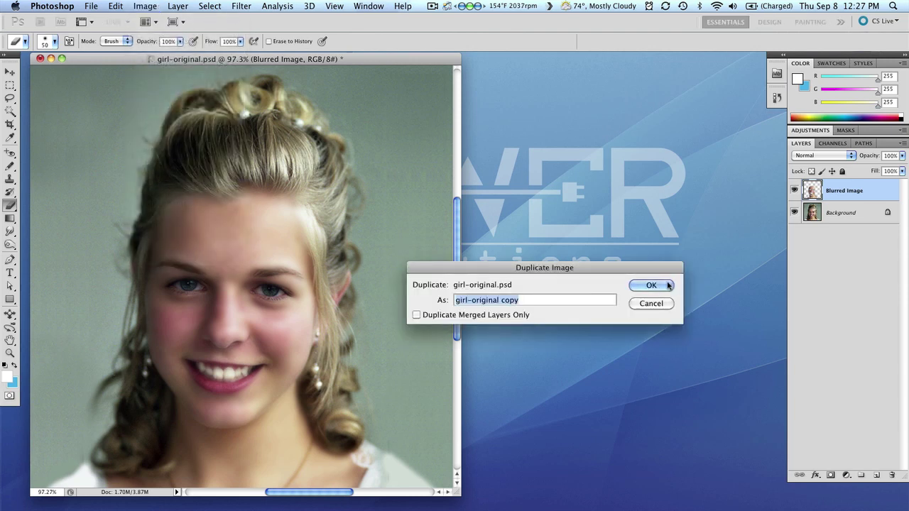
click(651, 284)
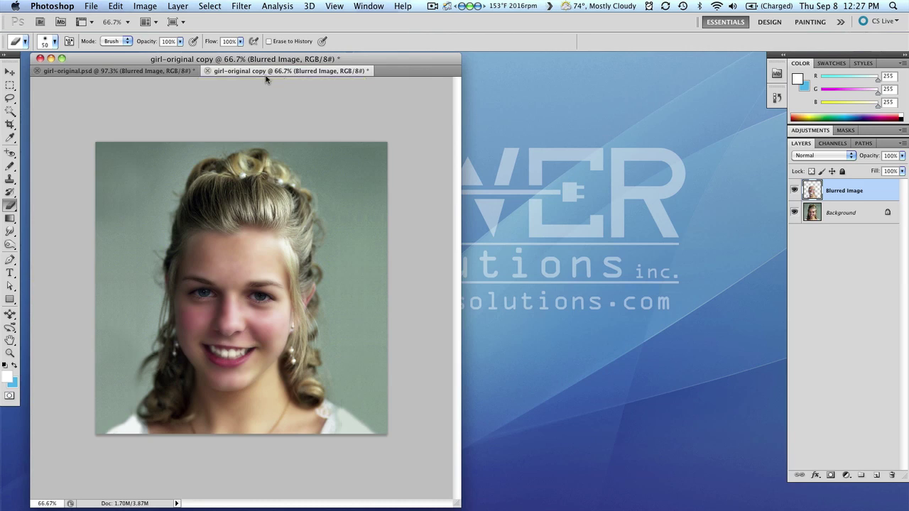
drag(254, 77, 529, 135)
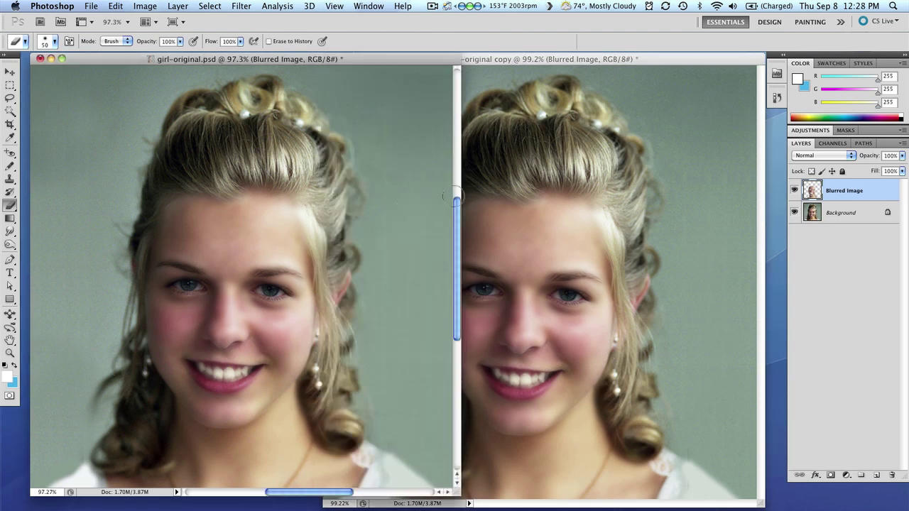
Step: Turn off the Blurred Image layer in the original image window
click(705, 405)
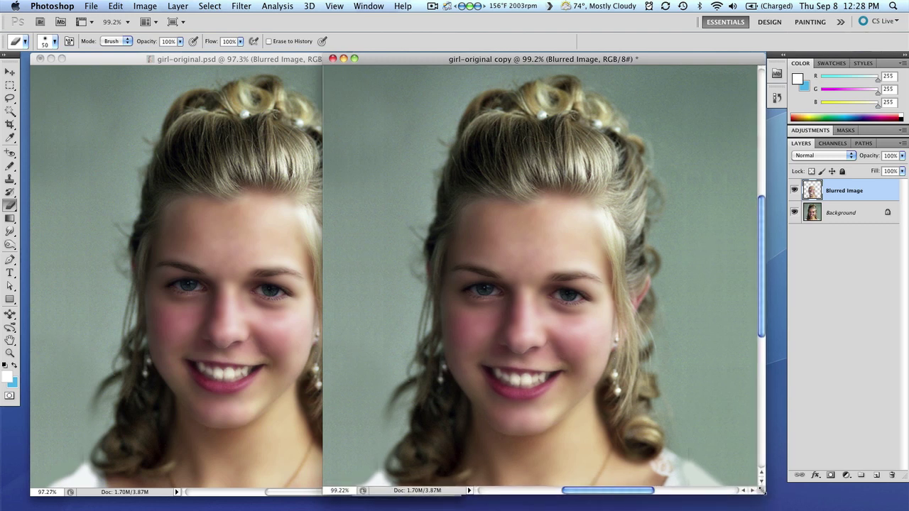
click(124, 290)
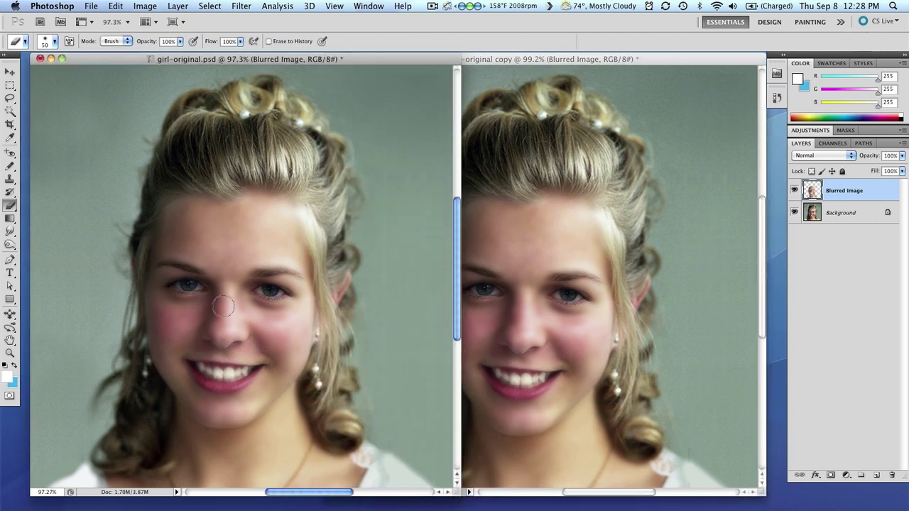
click(795, 190)
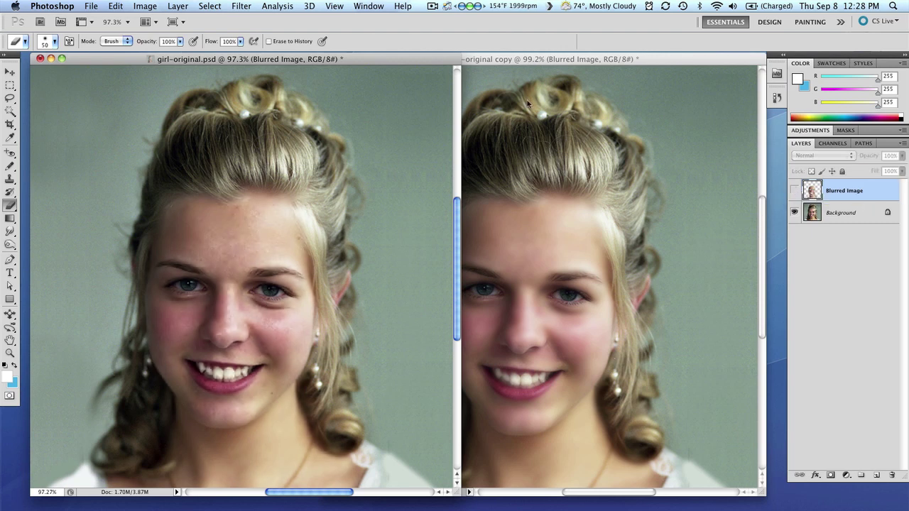
Step: Shift the softened copy window right beside the original, then hide Photoshop to show the desktop
click(524, 58)
drag(523, 58, 547, 59)
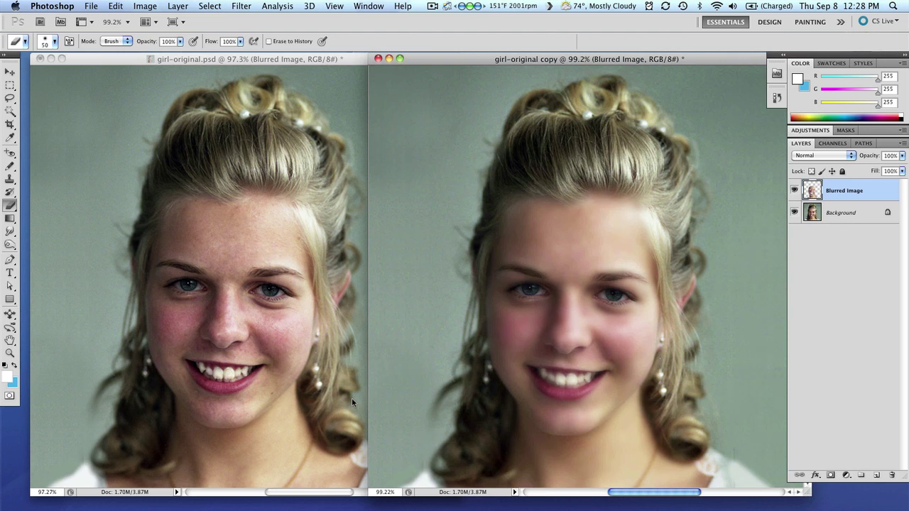
alt+click(17, 441)
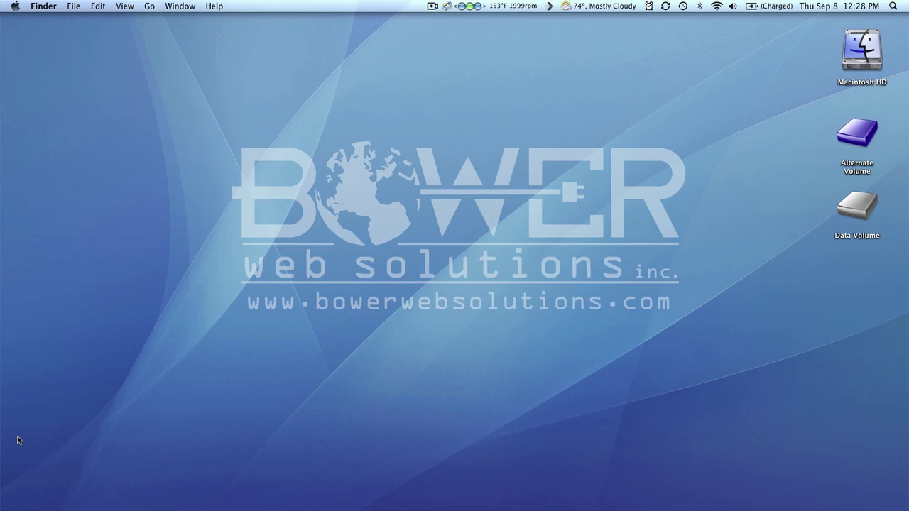